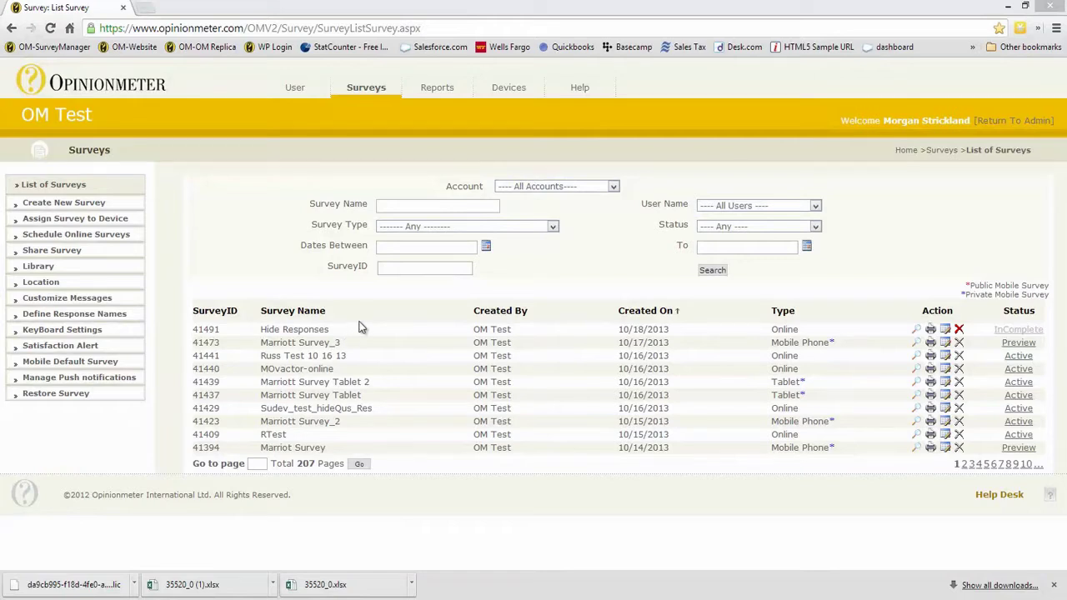
Open the Hide Responses survey's Define Questions step and pick Edit Question for Q1
left_click(945, 330)
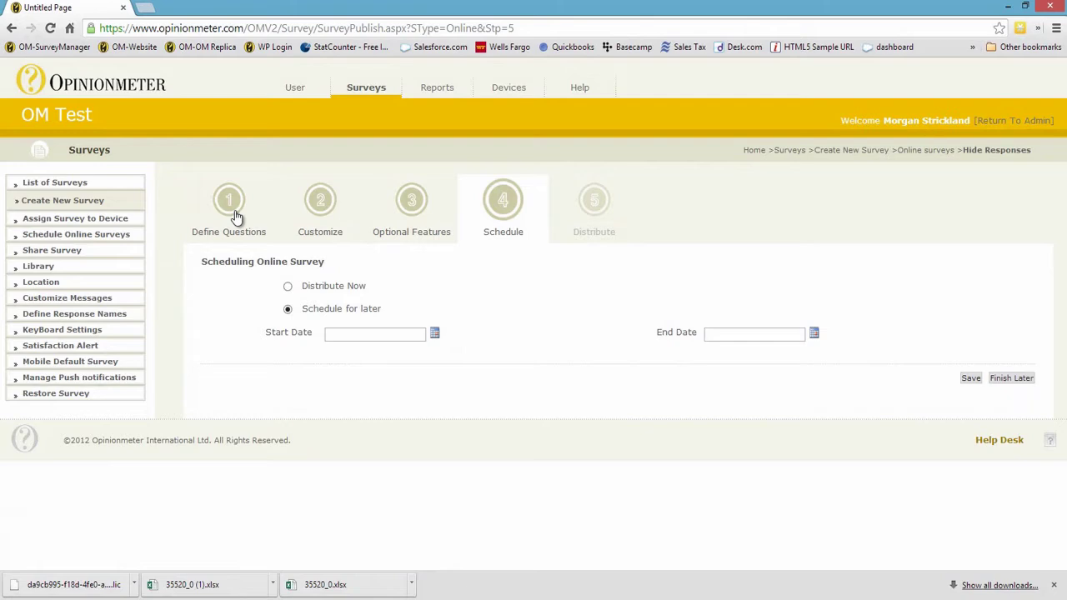
left_click(220, 235)
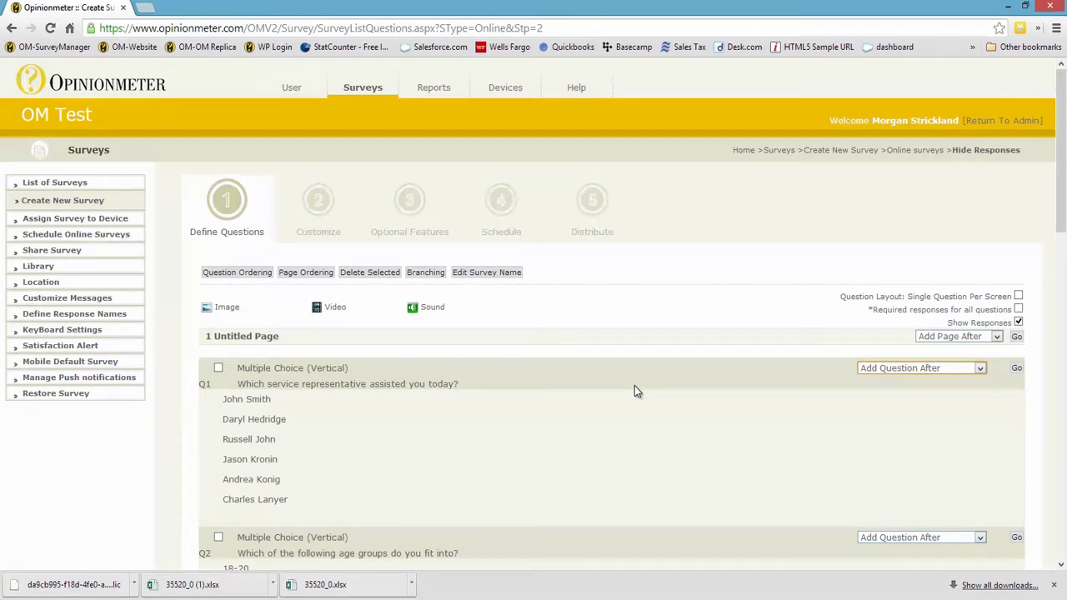
scroll(639, 392, "down", 1)
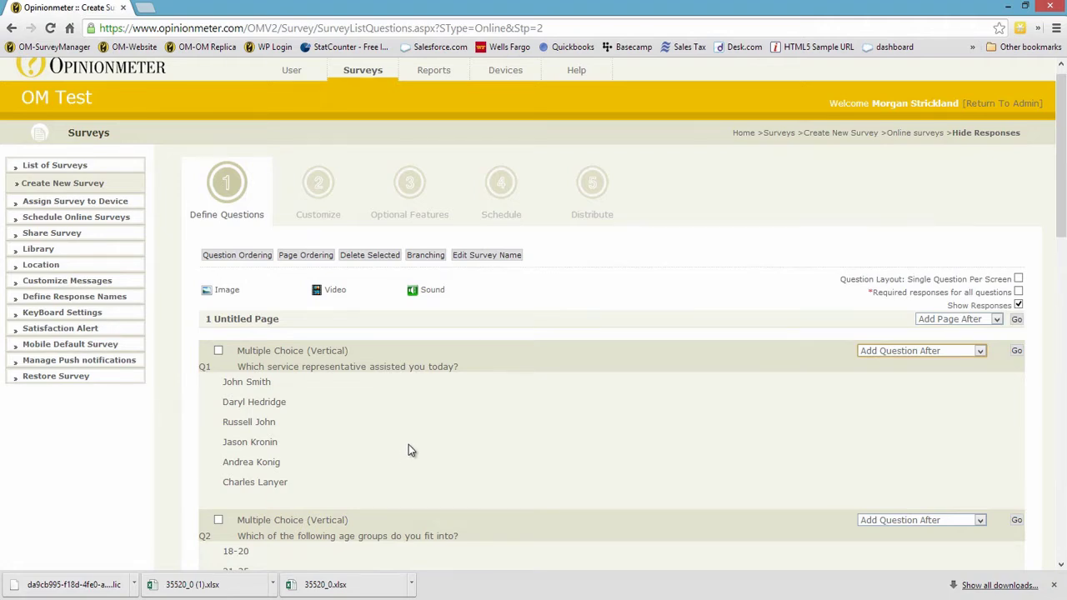
left_click(979, 351)
left_click(947, 381)
Open question 1 in the question editor using Edit Question and Go
left_click(979, 351)
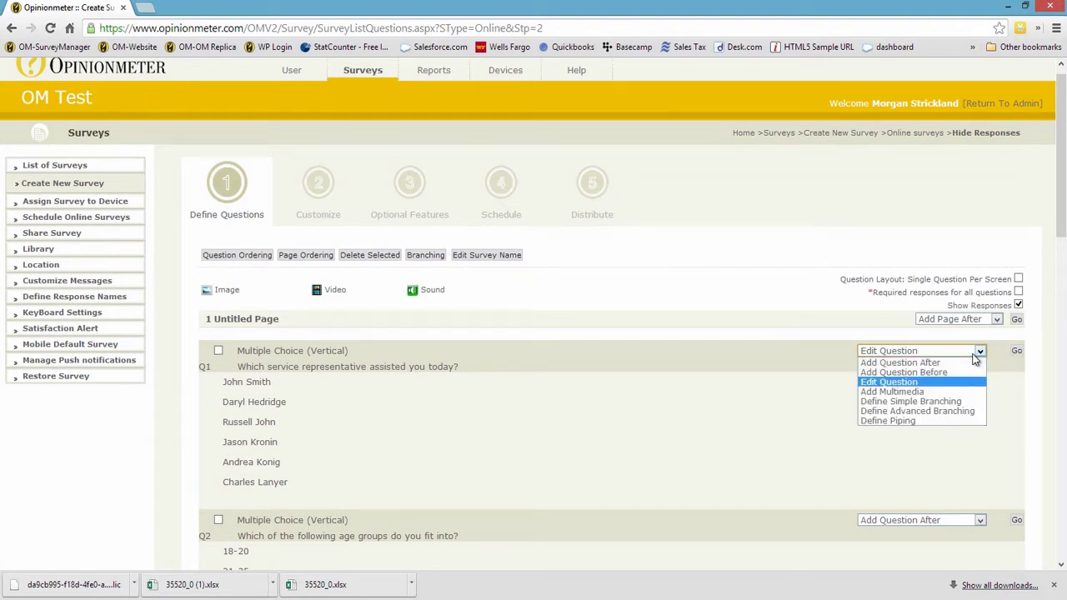
left_click(940, 391)
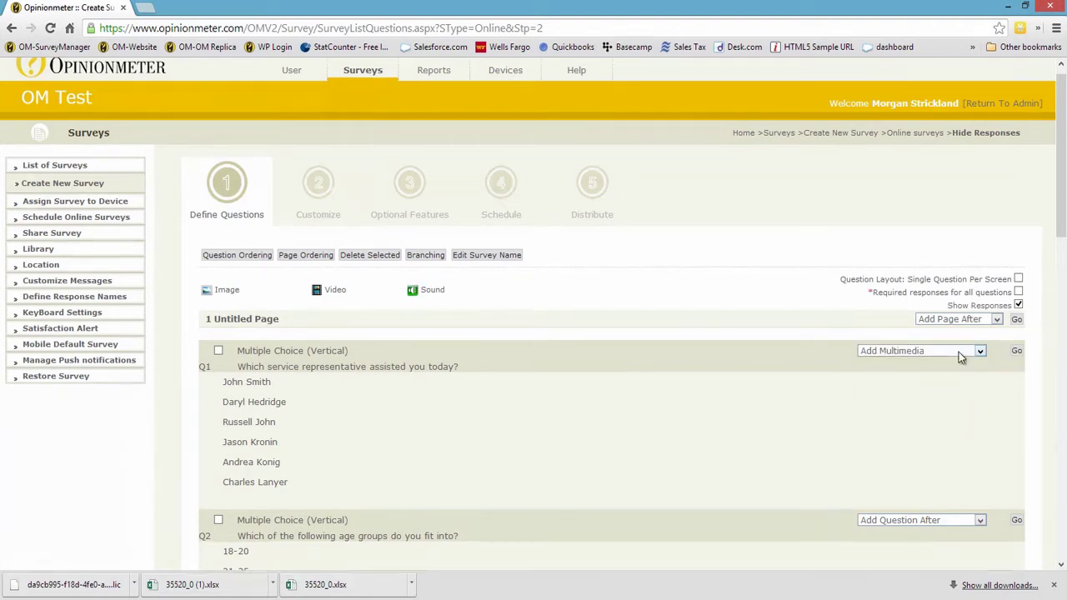
left_click(960, 353)
left_click(933, 381)
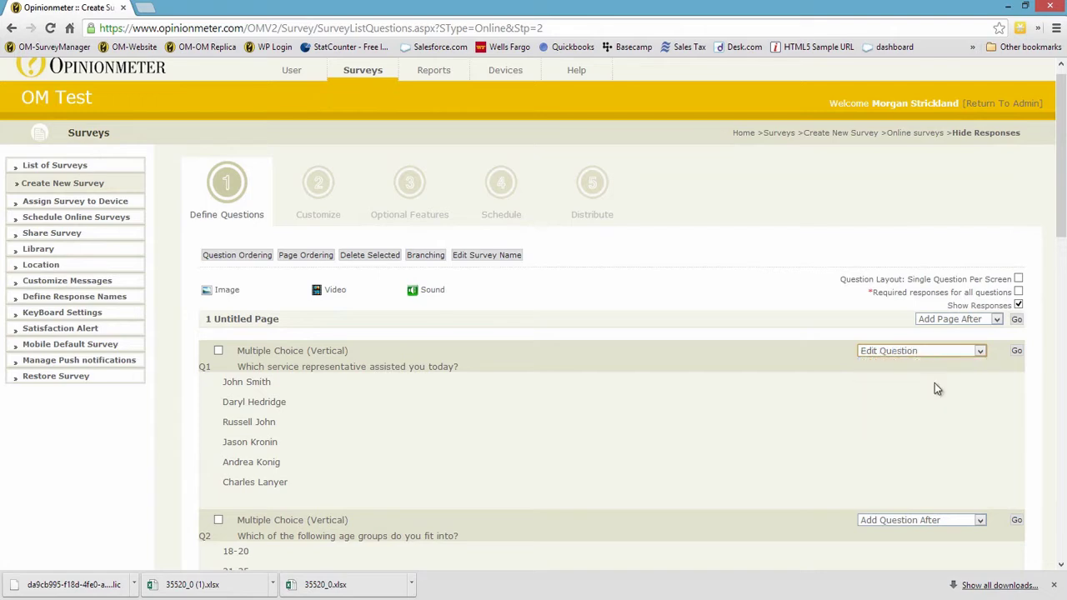
left_click(1017, 351)
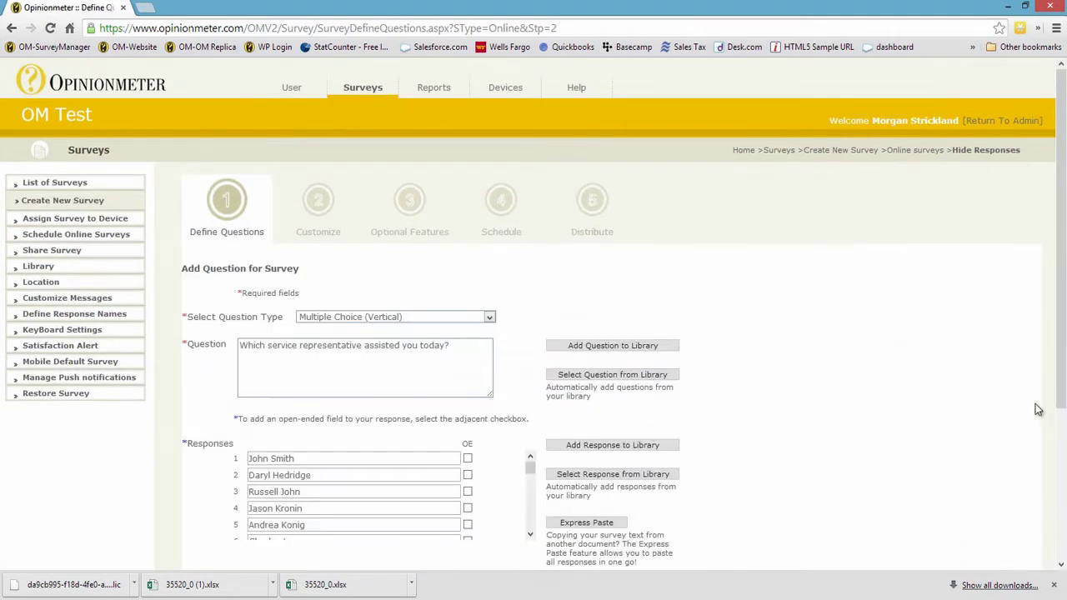
Turn on the Hide Response (HD) option for question 1
scroll(731, 467, "down", 1)
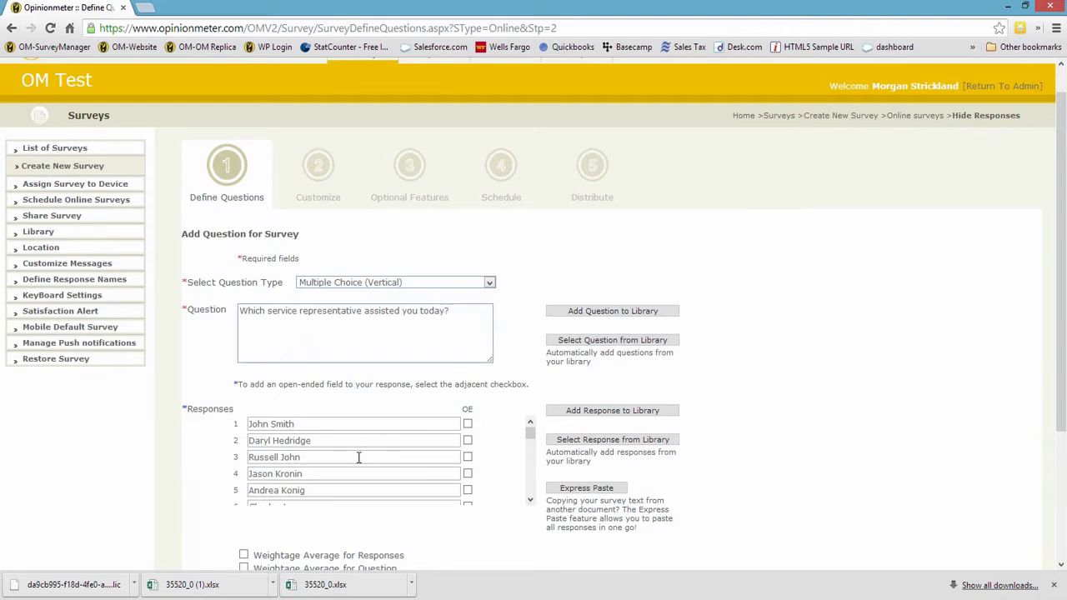
scroll(774, 452, "down", 3)
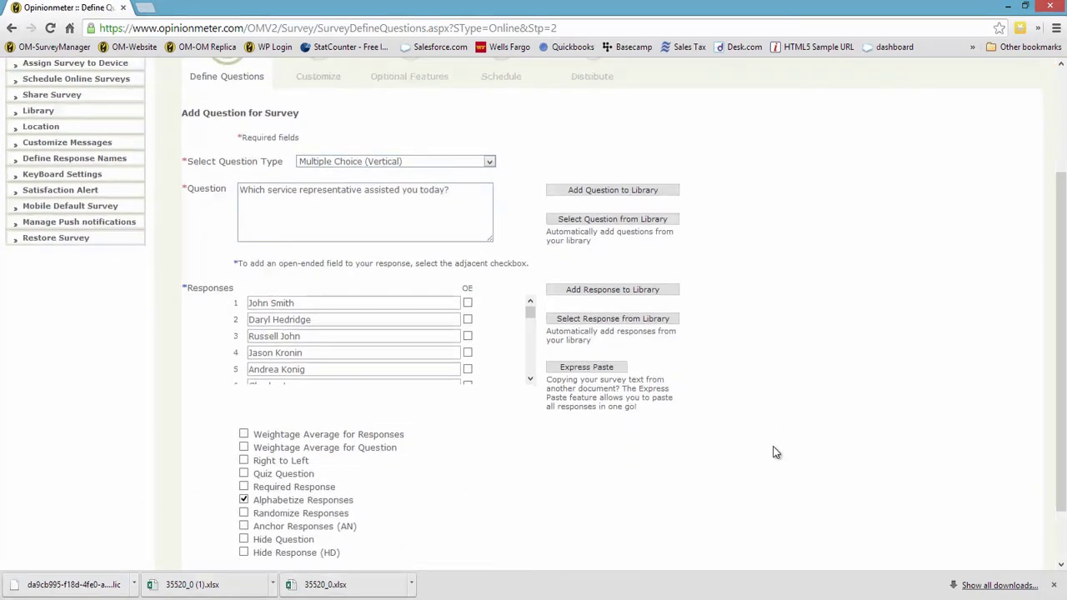
left_click(244, 552)
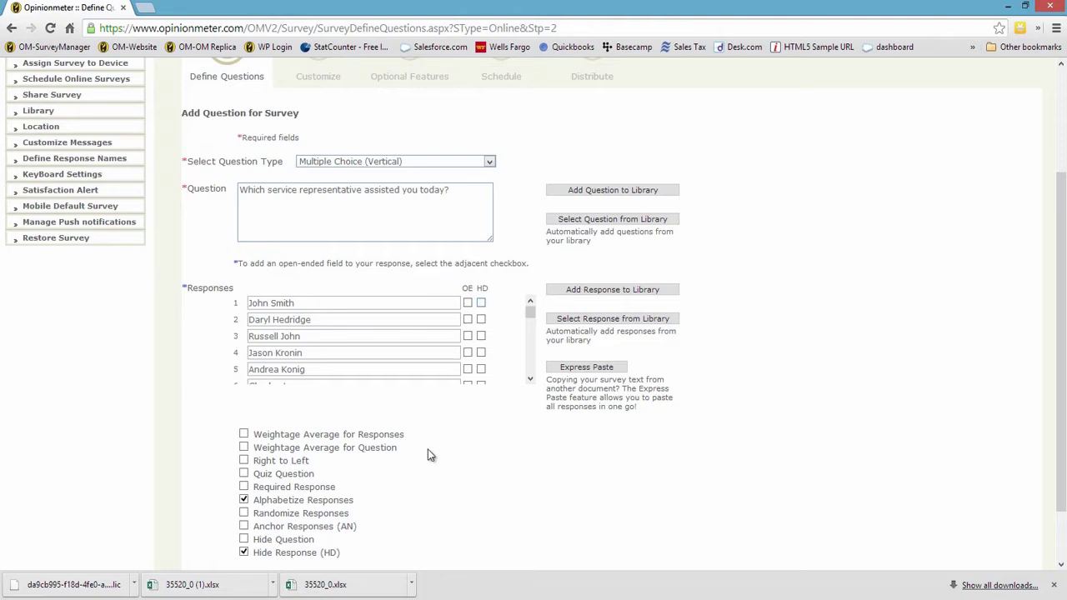
Mark response 3 hidden with HD, leaving Hide Question off after toggling it
left_click(481, 336)
left_click(244, 540)
left_click(243, 539)
scroll(862, 454, "down", 1)
scroll(863, 461, "down", 1)
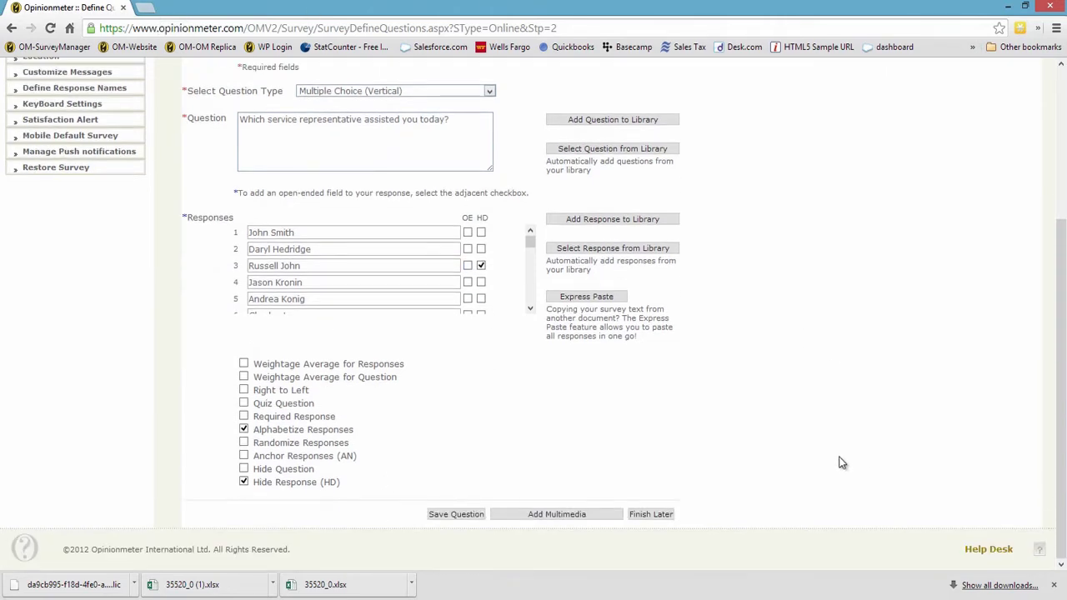
Save question 1, then start a survey preview from the bottom of the question list
left_click(1054, 585)
left_click(453, 544)
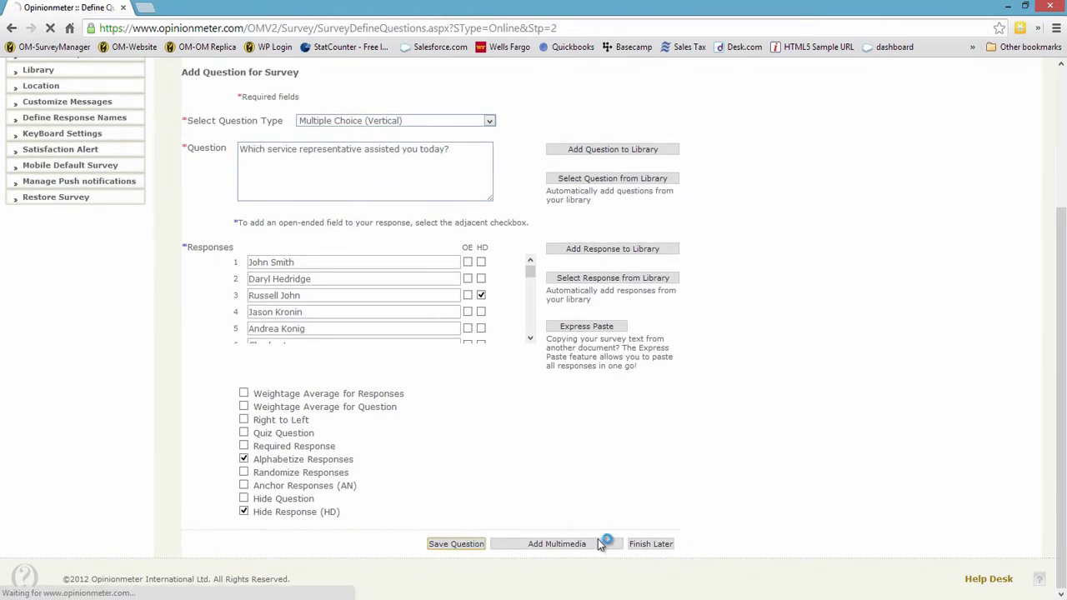
scroll(888, 518, "down", 10)
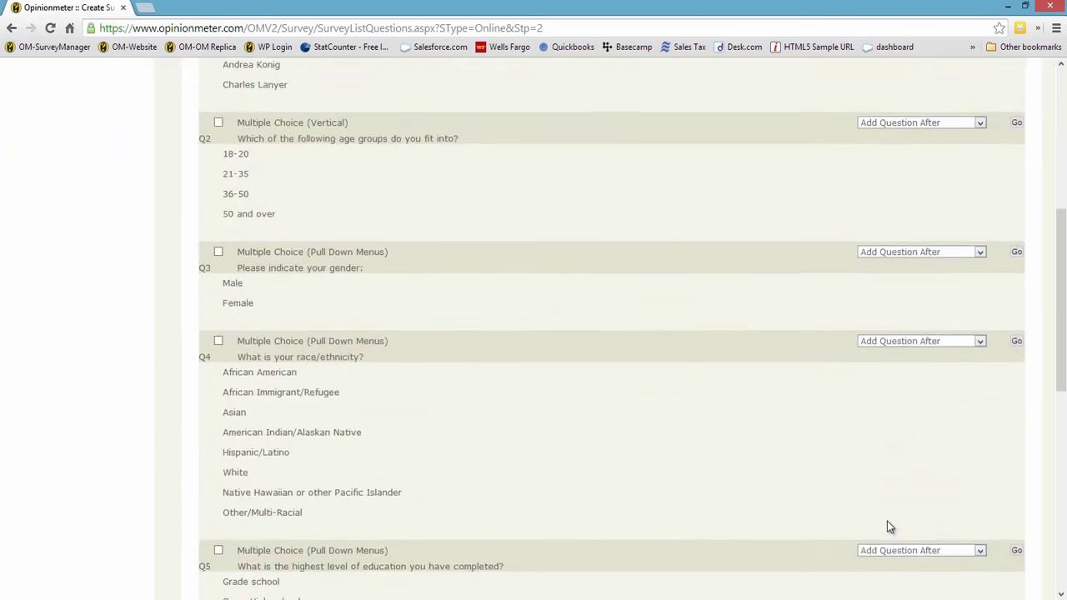
scroll(887, 523, "down", 2)
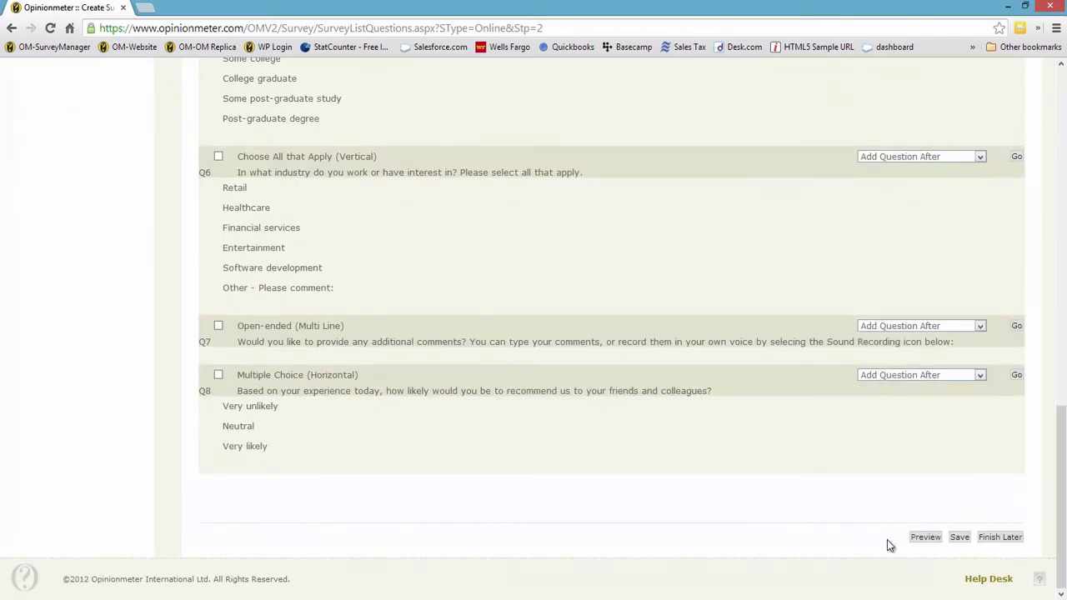
left_click(932, 536)
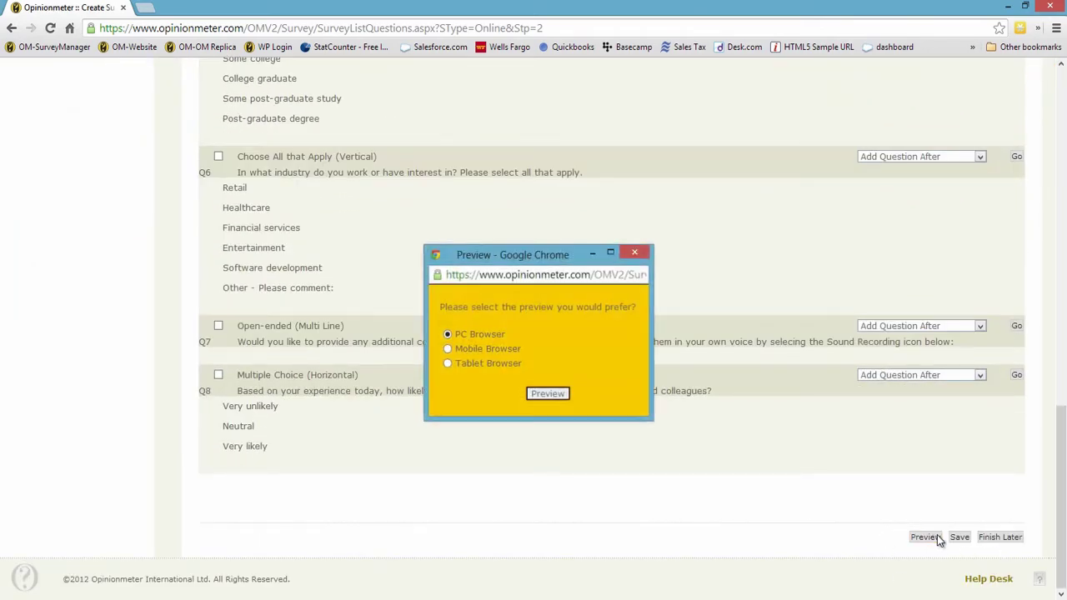
Preview the survey as PC Browser, check Q1's five alphabetized names, then close the preview
left_click(540, 392)
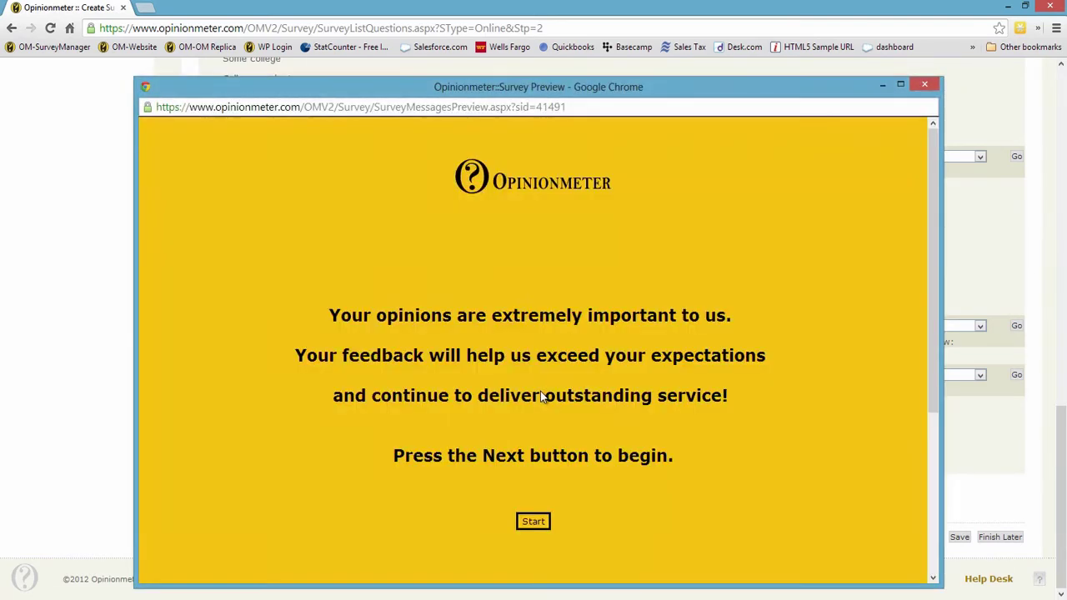
left_click(530, 521)
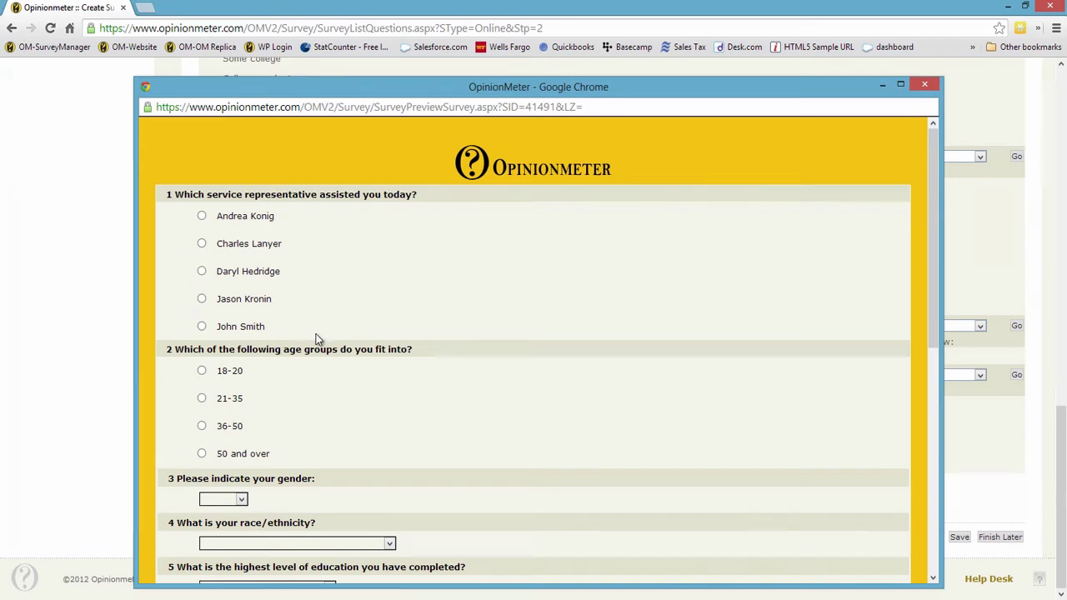
left_click(937, 89)
Reopen question 1 in the editor via Edit Question and Go
scroll(629, 273, "up", 5)
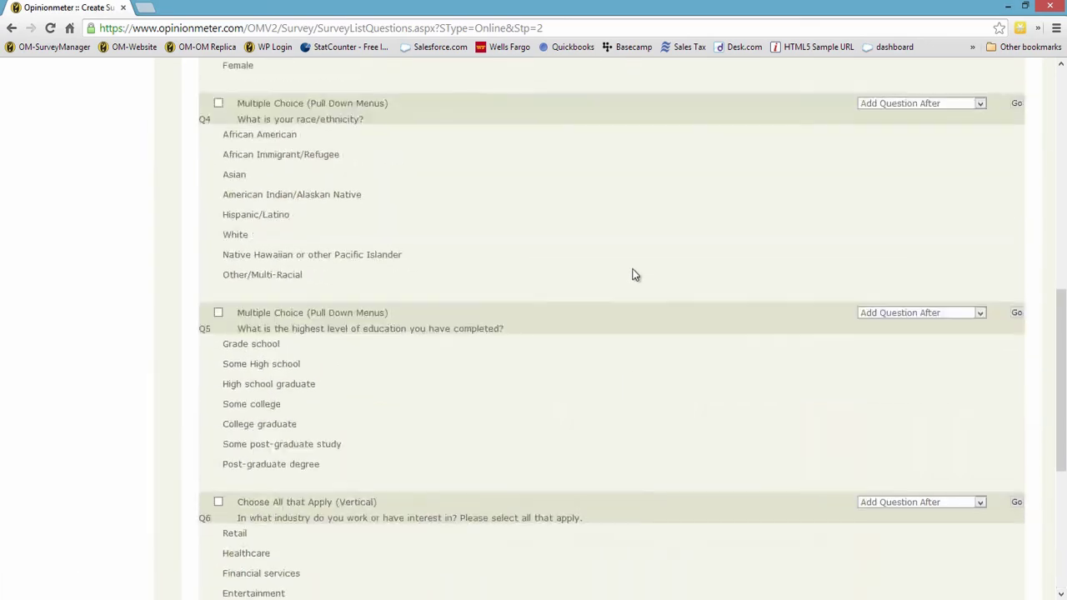
scroll(629, 271, "up", 10)
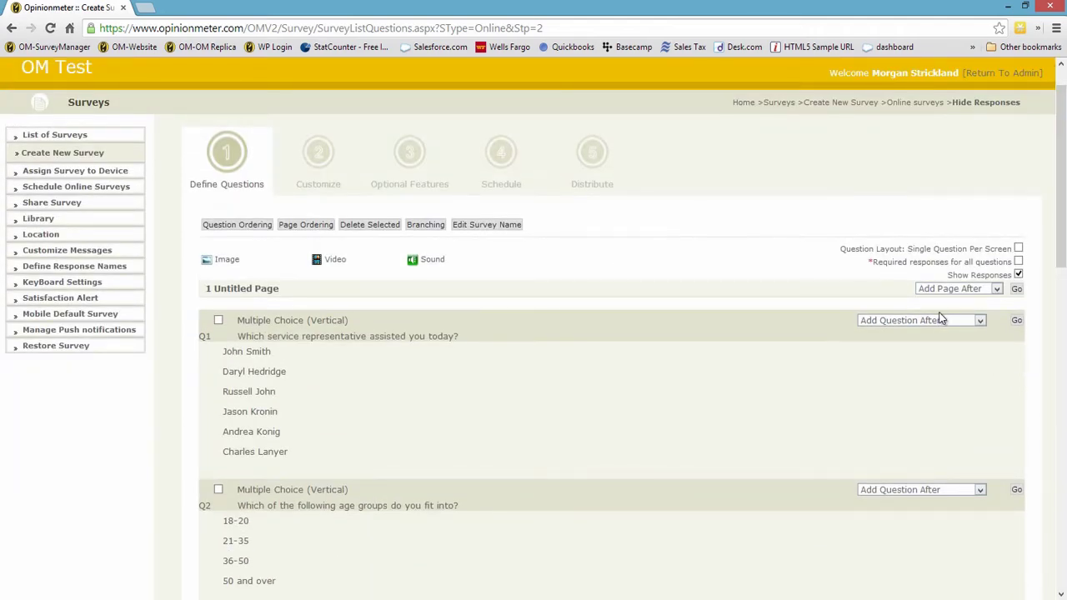
left_click(940, 320)
left_click(927, 348)
left_click(1017, 321)
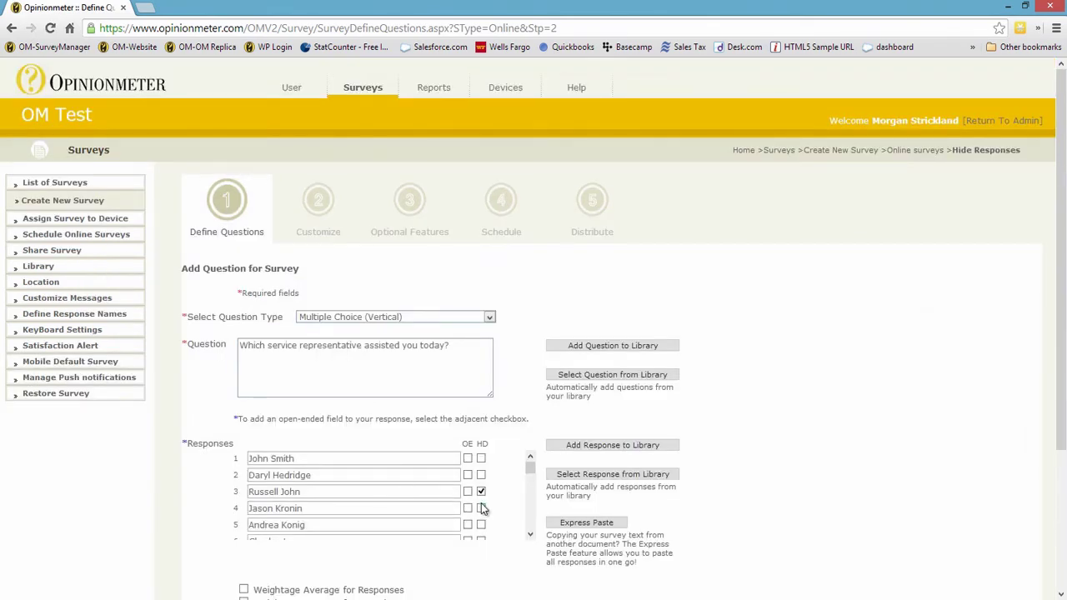
Uncheck HD beside the hidden representative's response and save question 1
left_click(481, 492)
scroll(748, 505, "down", 1)
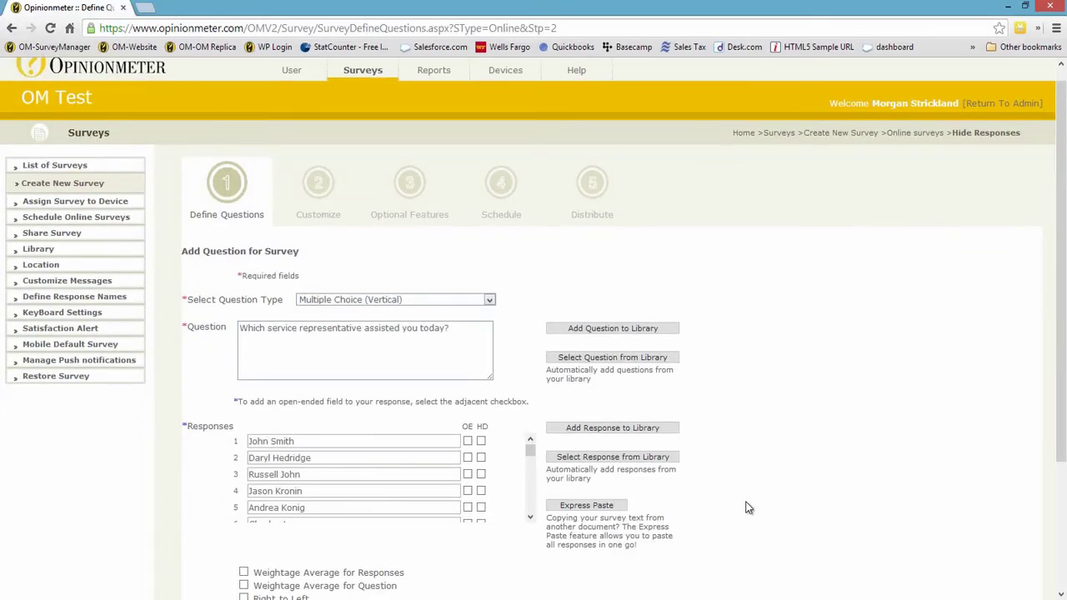
scroll(746, 503, "down", 1)
scroll(742, 500, "down", 1)
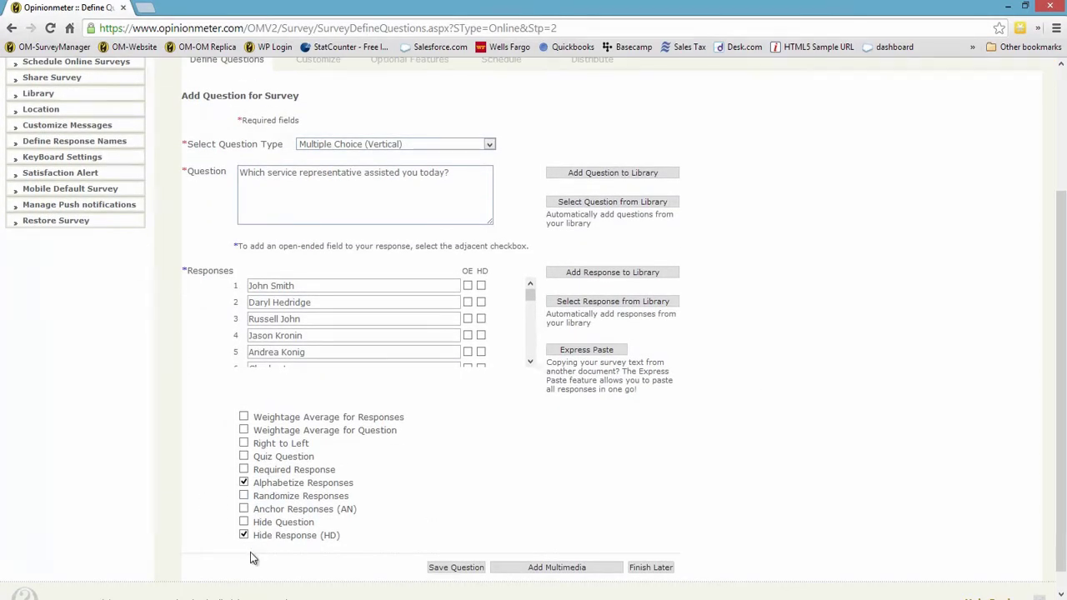
left_click(444, 569)
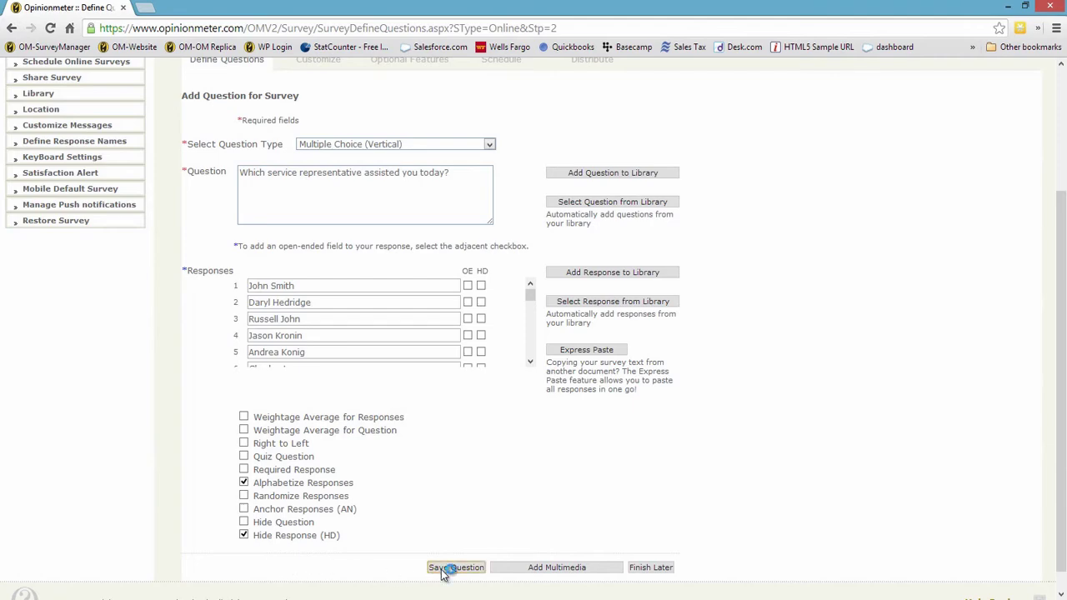
scroll(717, 527, "down", 6)
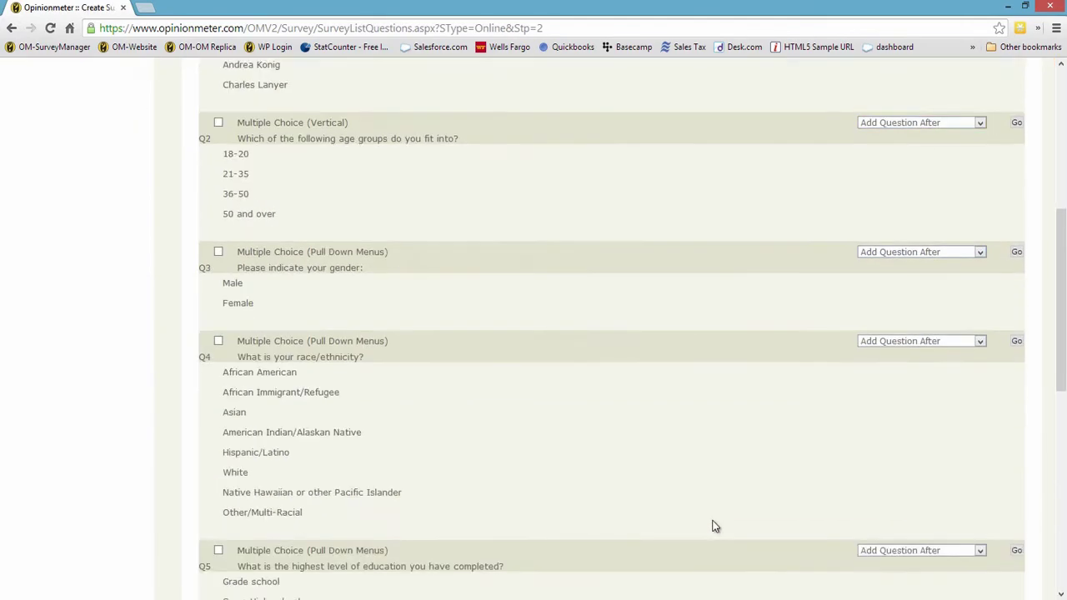
scroll(714, 526, "down", 8)
left_click(923, 537)
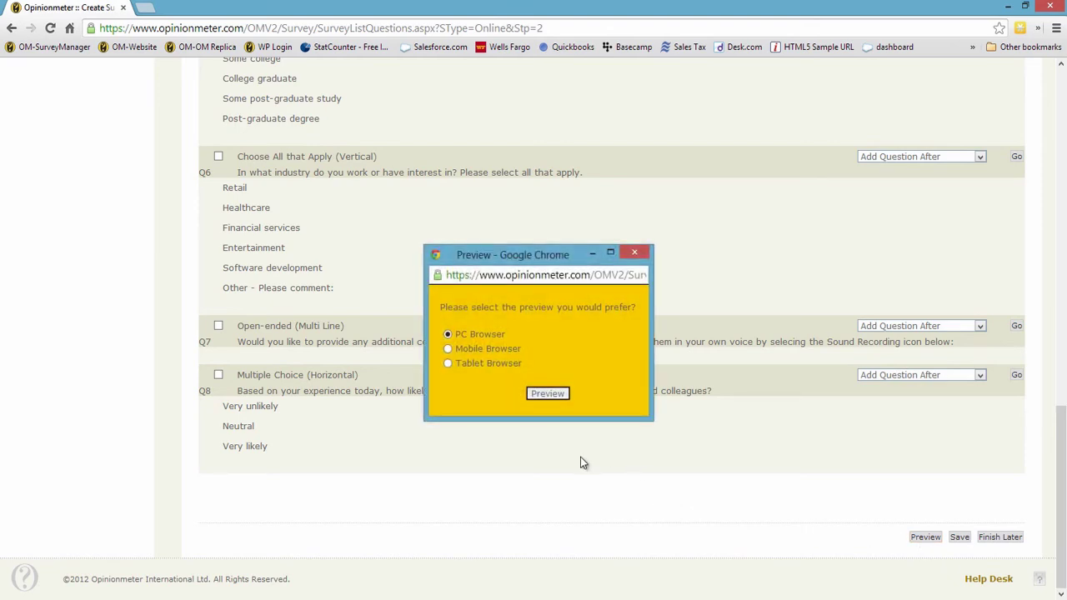
left_click(555, 394)
left_click(527, 519)
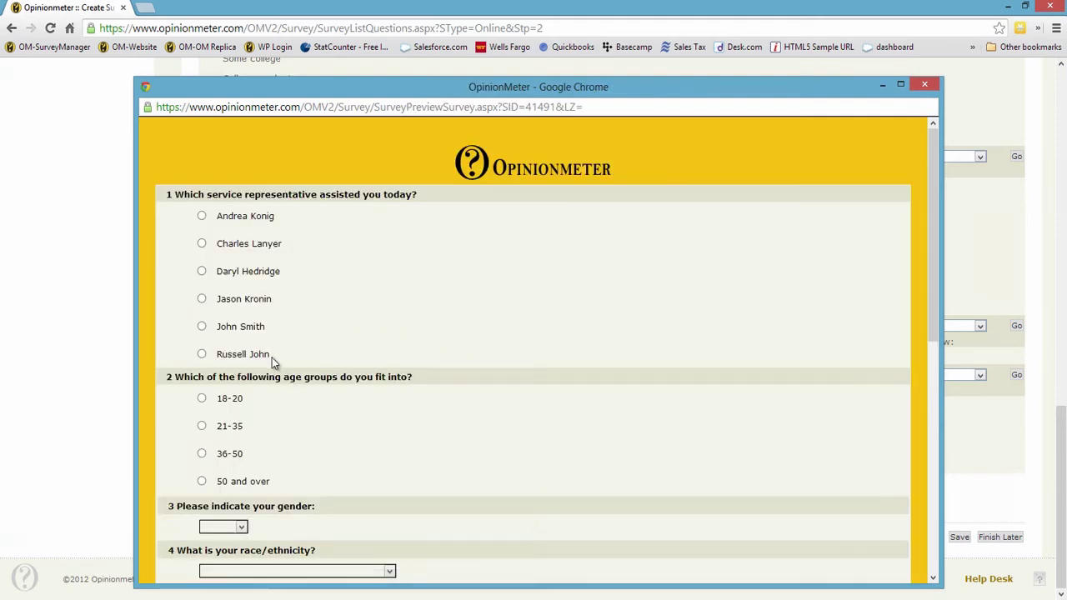
left_click_drag(272, 358, 217, 357)
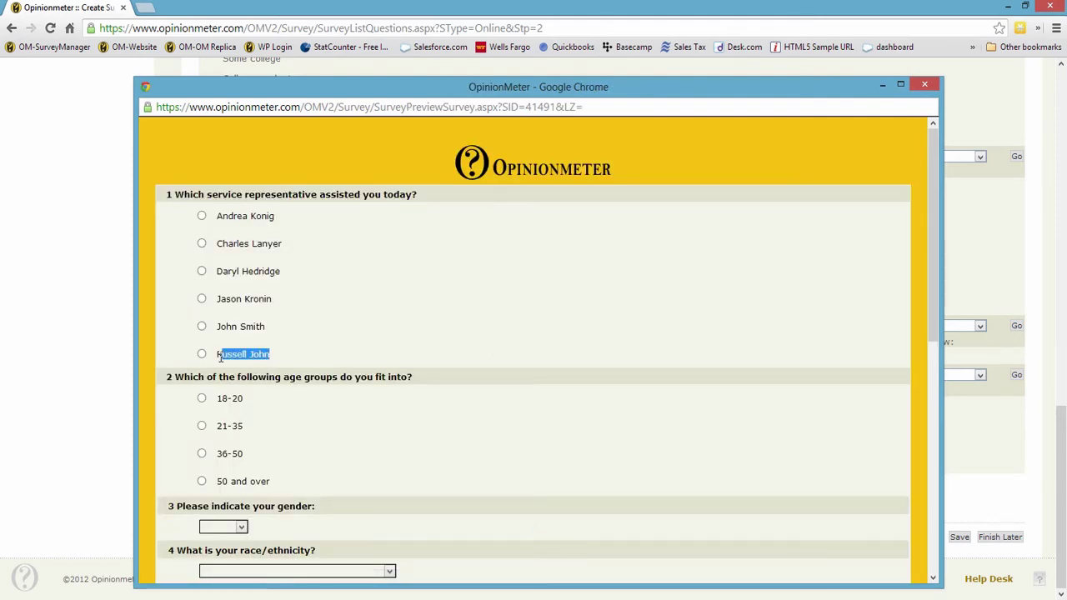
left_click(353, 339)
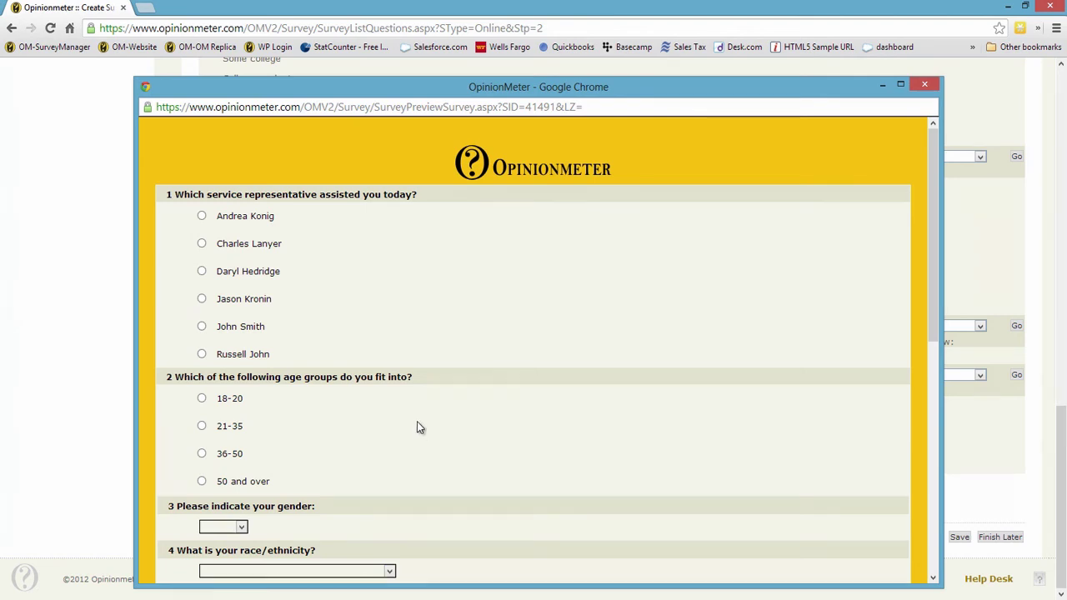
left_click(932, 90)
scroll(633, 276, "up", 5)
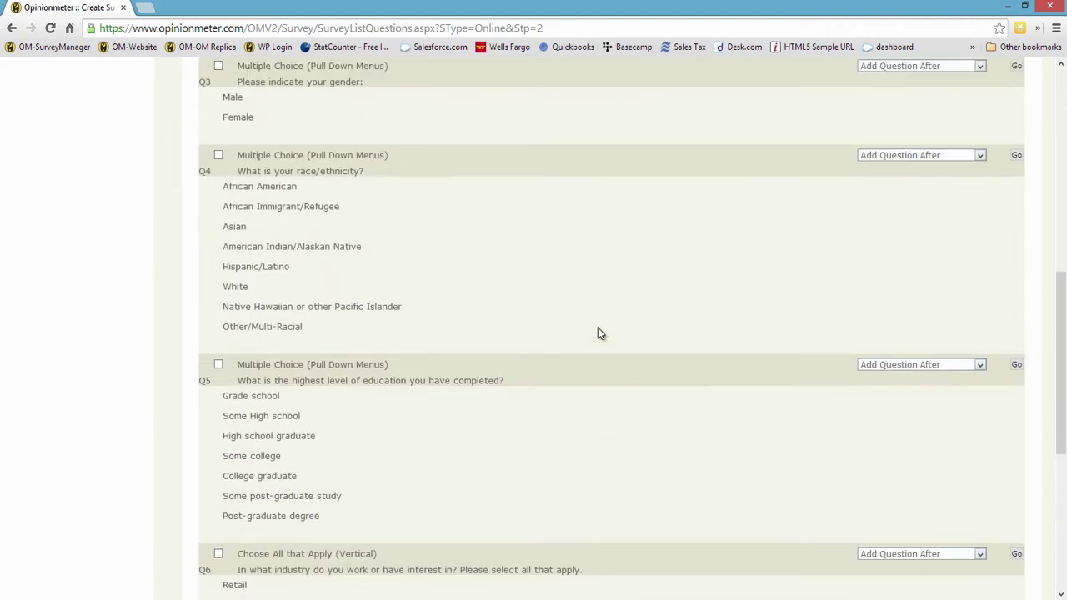
scroll(591, 335, "up", 7)
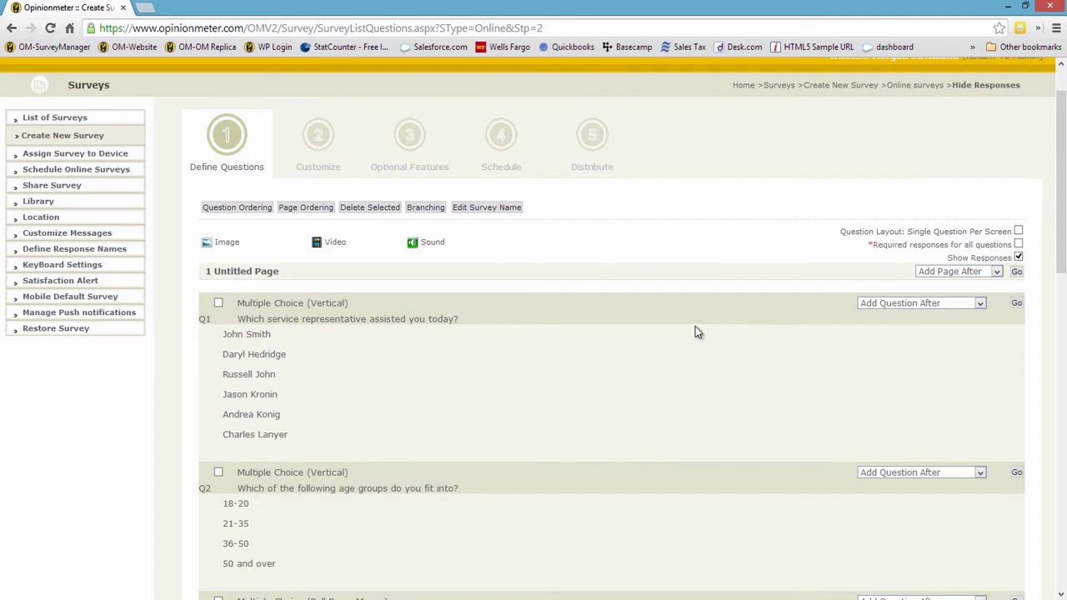
Reopen Q1's edit page and check both Hide Response (HD) and Hide Question
left_click(906, 303)
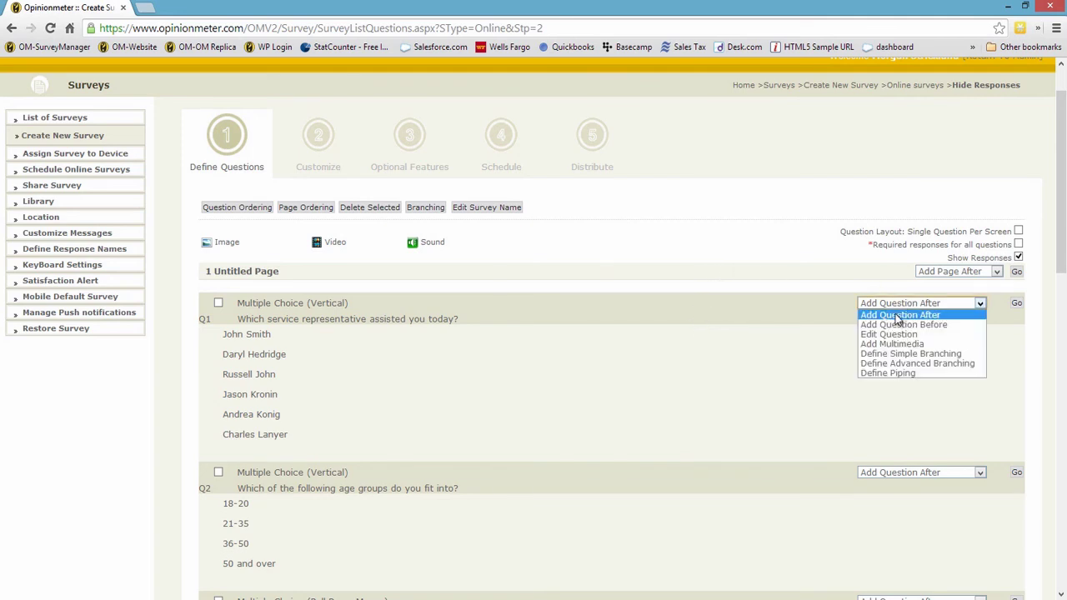
left_click(888, 334)
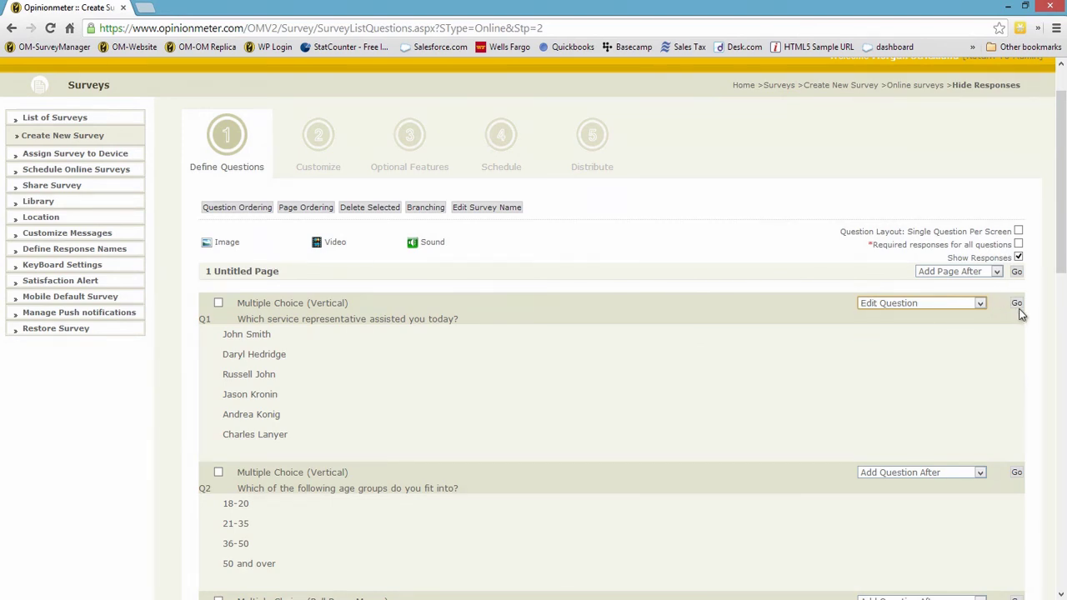
left_click(1017, 302)
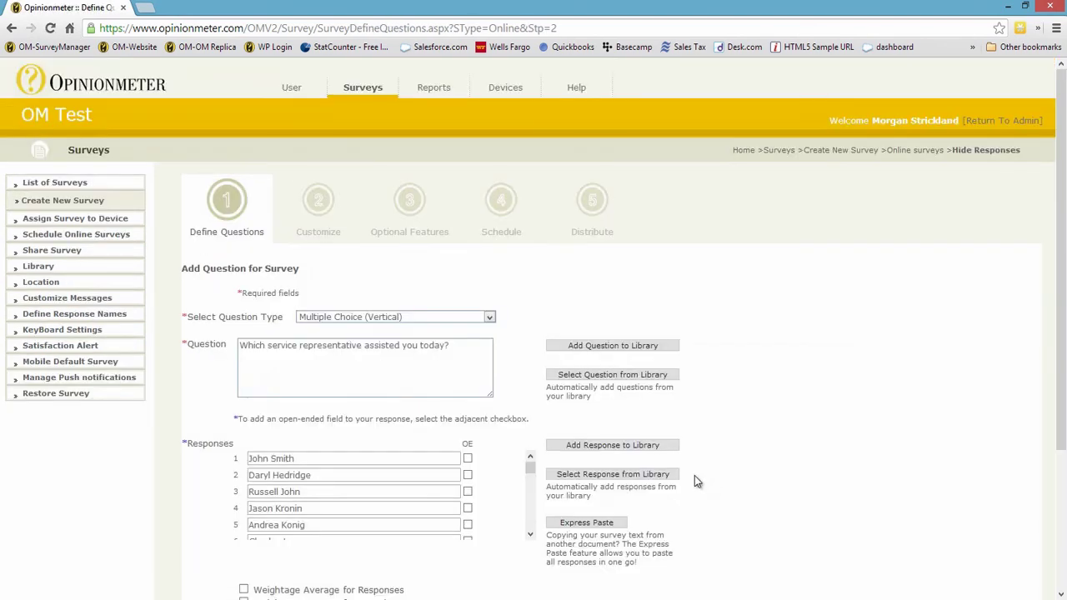
scroll(694, 475, "down", 3)
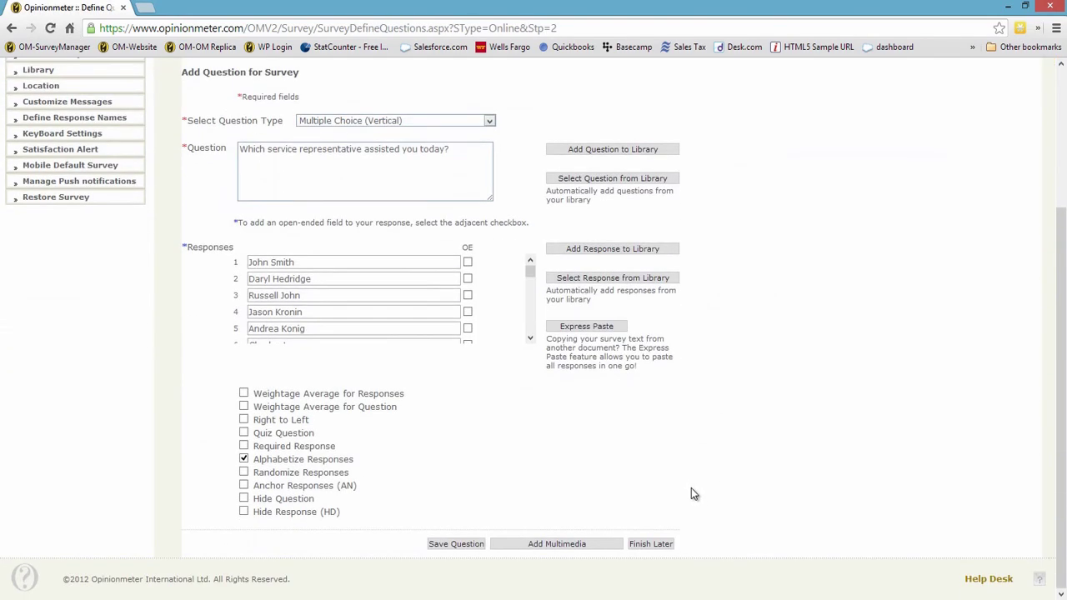
left_click(244, 513)
left_click(245, 499)
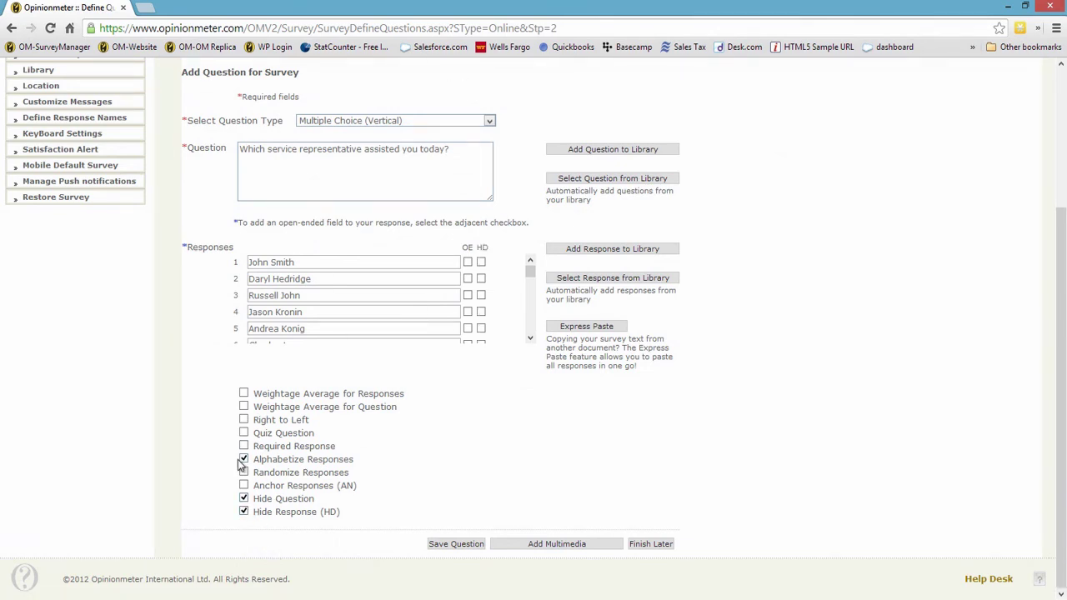